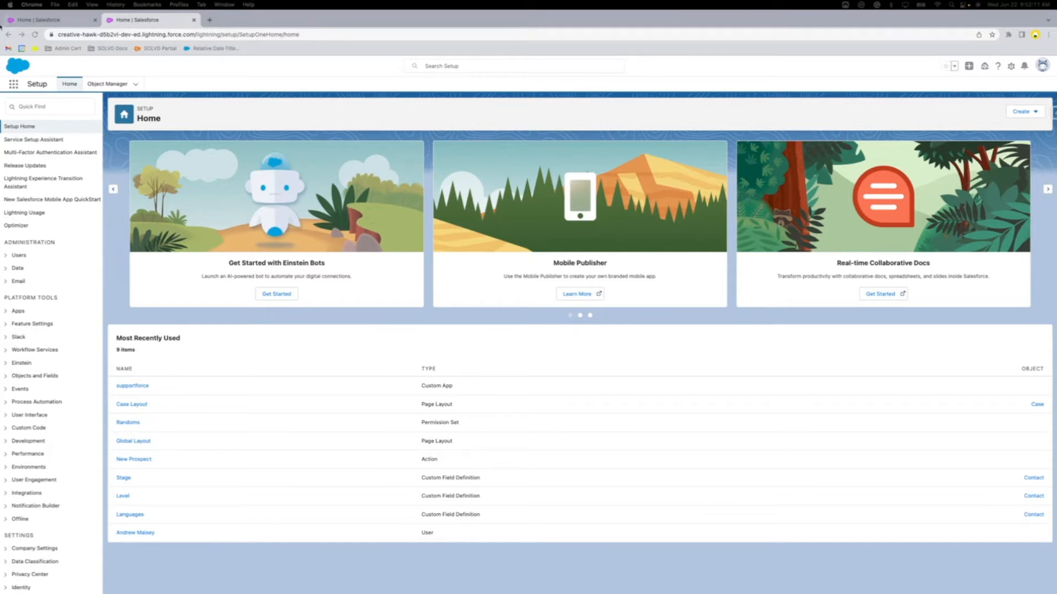
Step: Find Permission Sets in Setup and start creating a new permission set
click(47, 105)
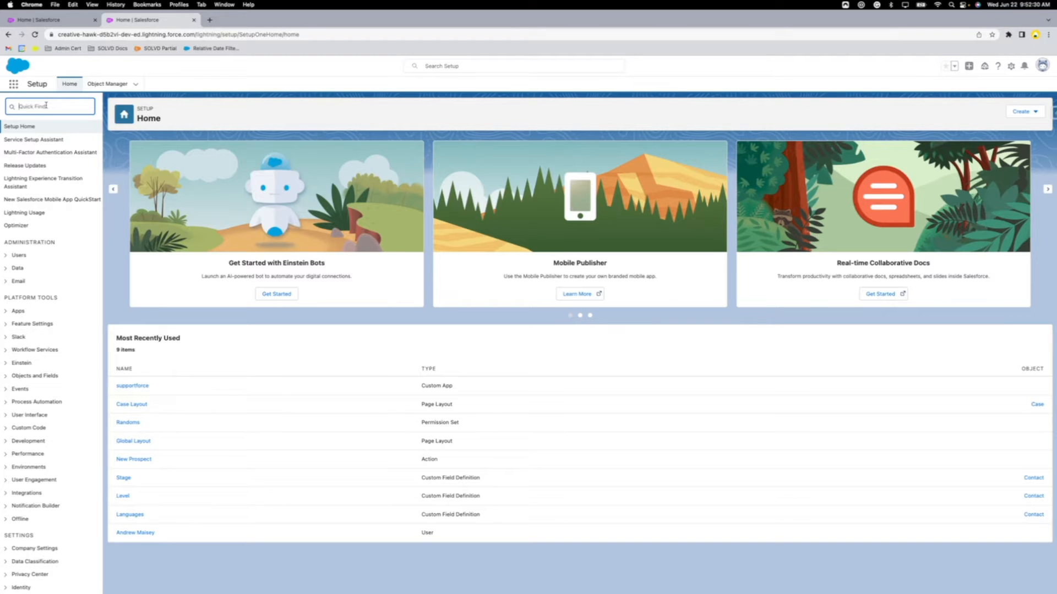
text(permis)
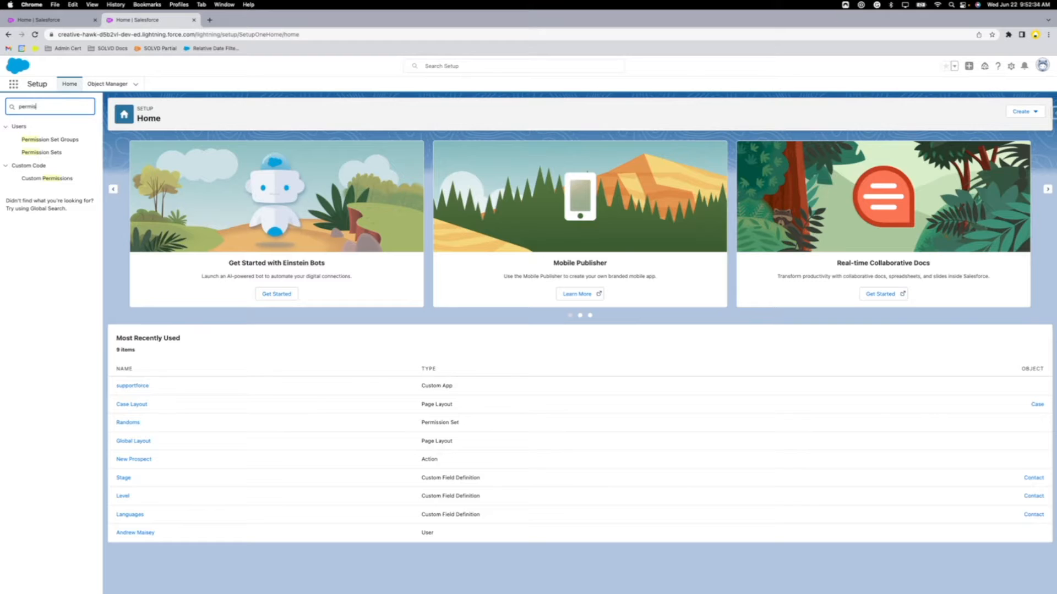
click(53, 154)
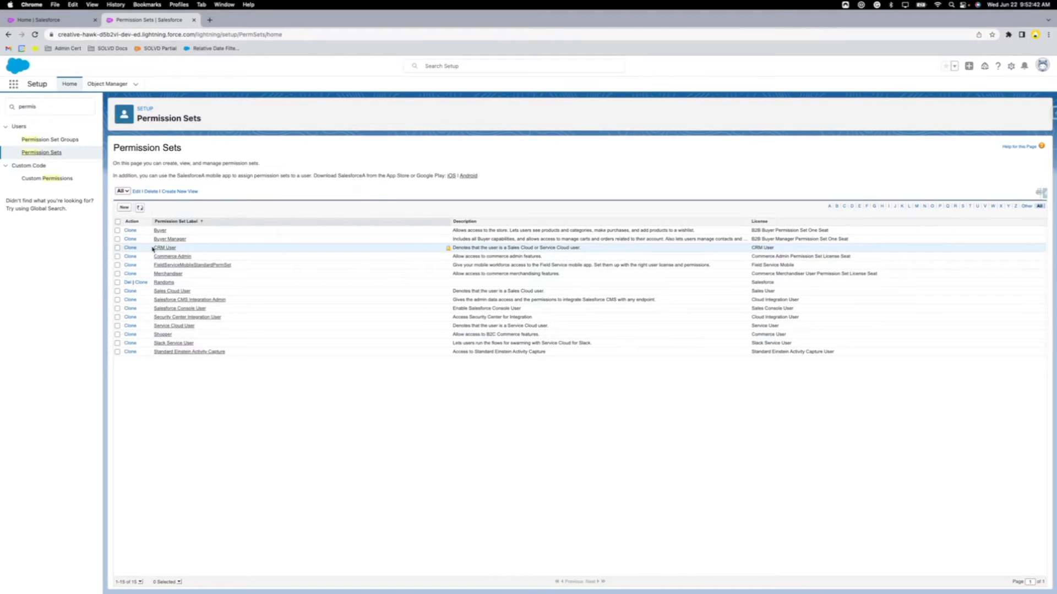
click(125, 208)
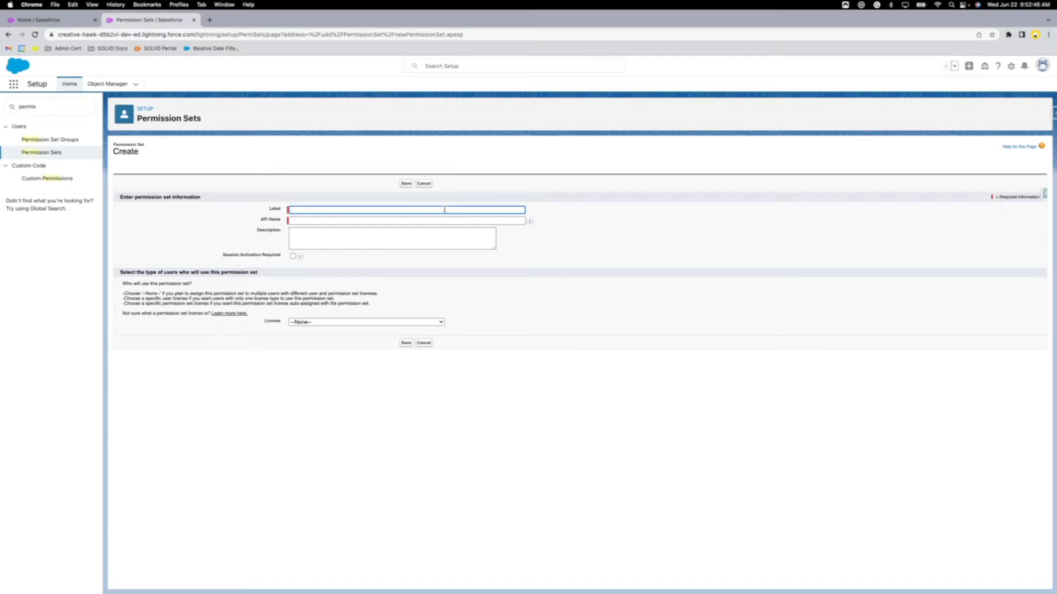
Step: Label the new permission set "Create and Share List Views", keep its license at --None--, and save it
text(Cretate and Share List Views)
click(585, 294)
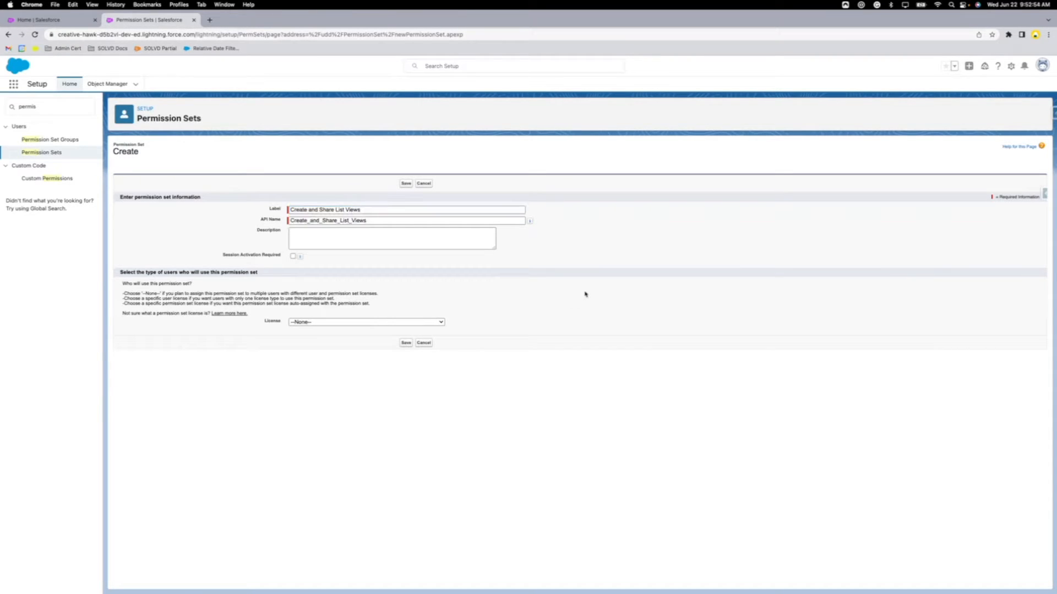
click(315, 233)
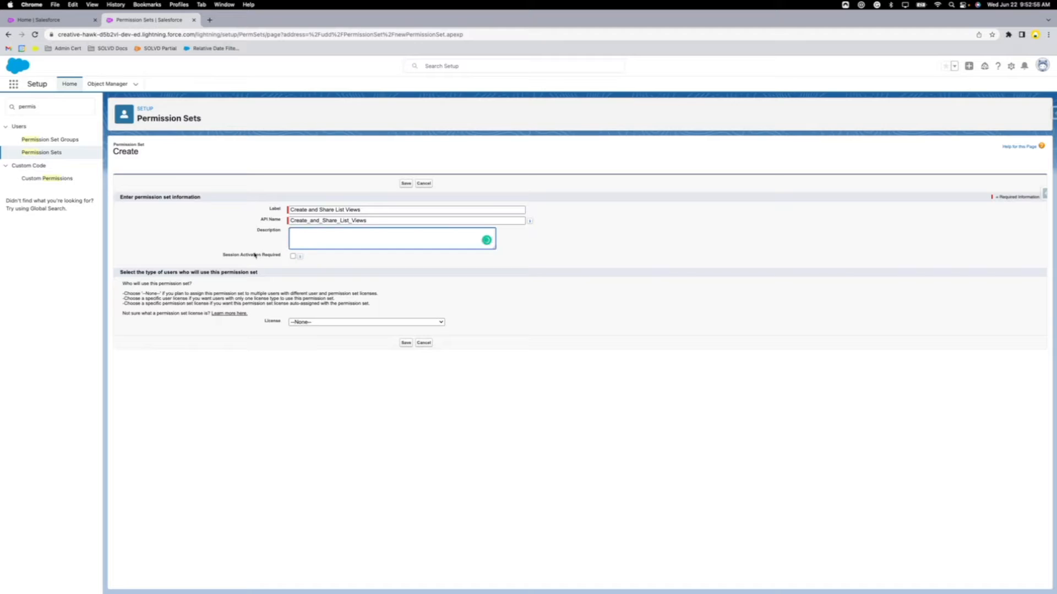
mouse_move(302, 257)
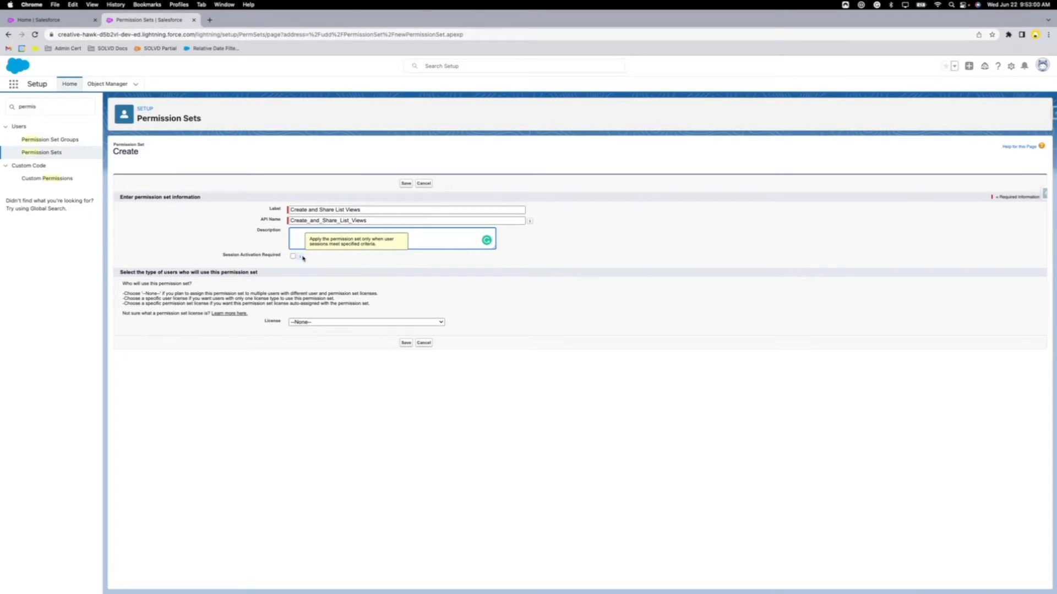
click(327, 262)
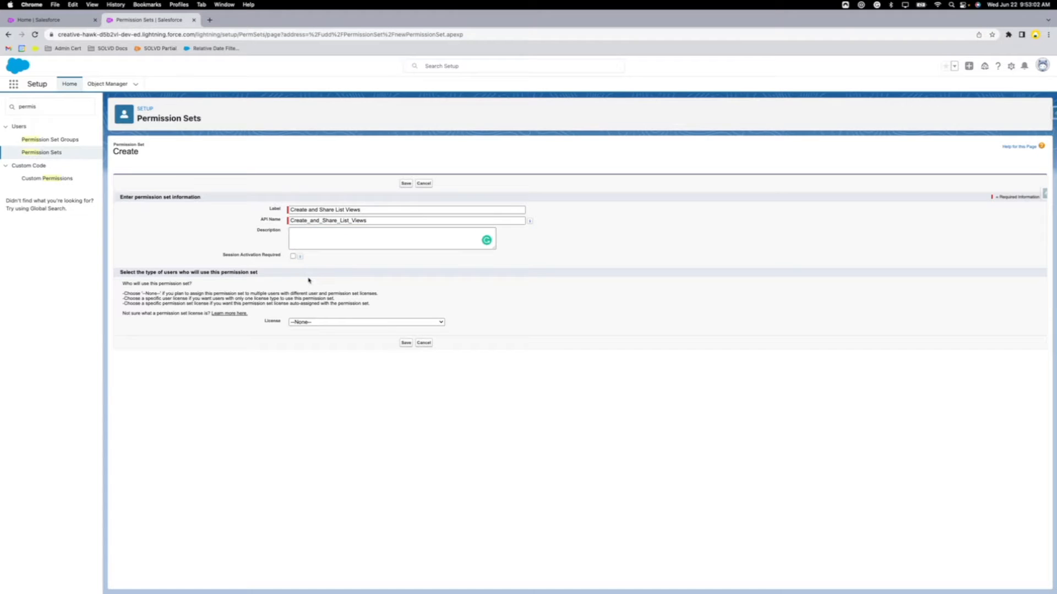
click(324, 322)
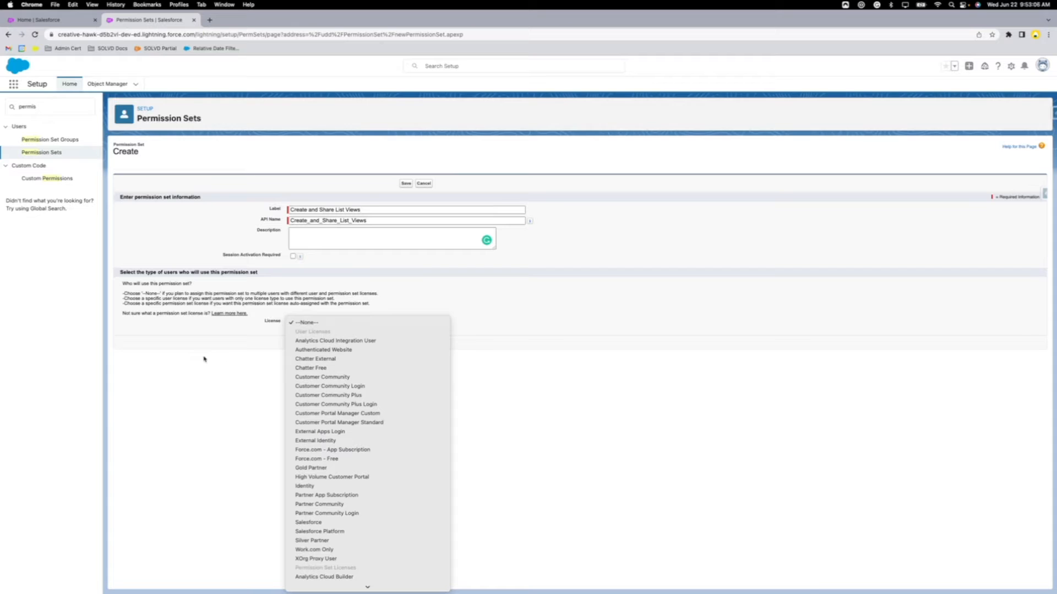
scroll(360, 395, down, 5)
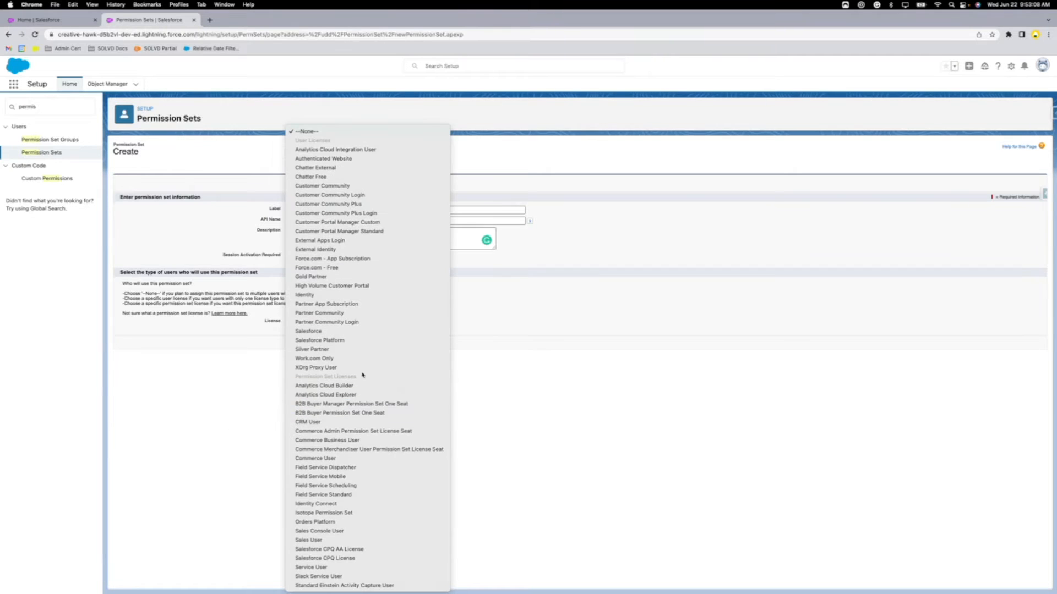
click(527, 189)
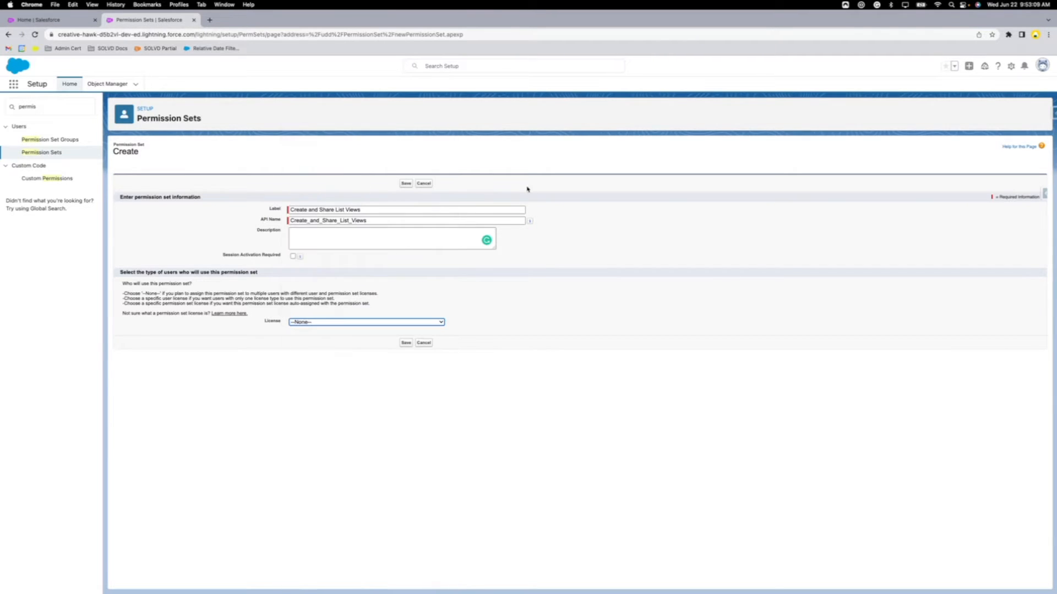
click(406, 343)
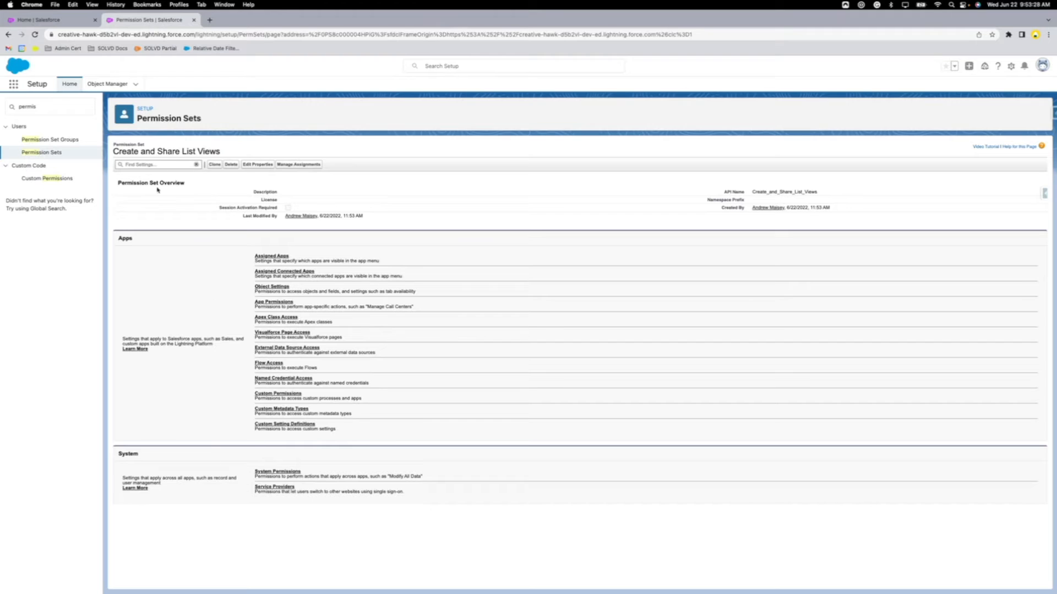
Step: Search the permission set's system permissions for "list view" and examine the matching entries
click(277, 473)
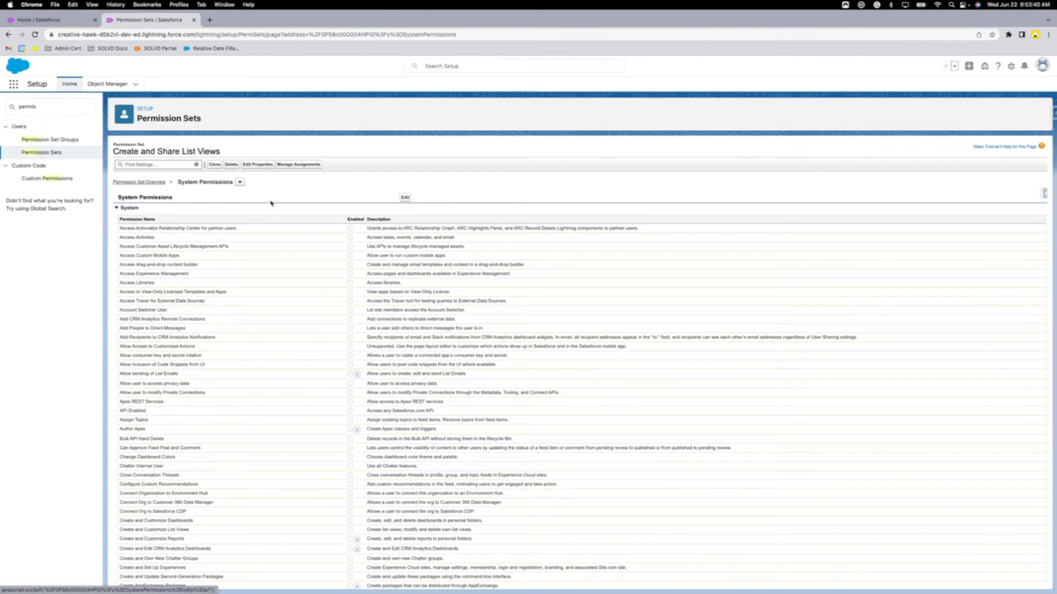
key(super+f)
text(list view)
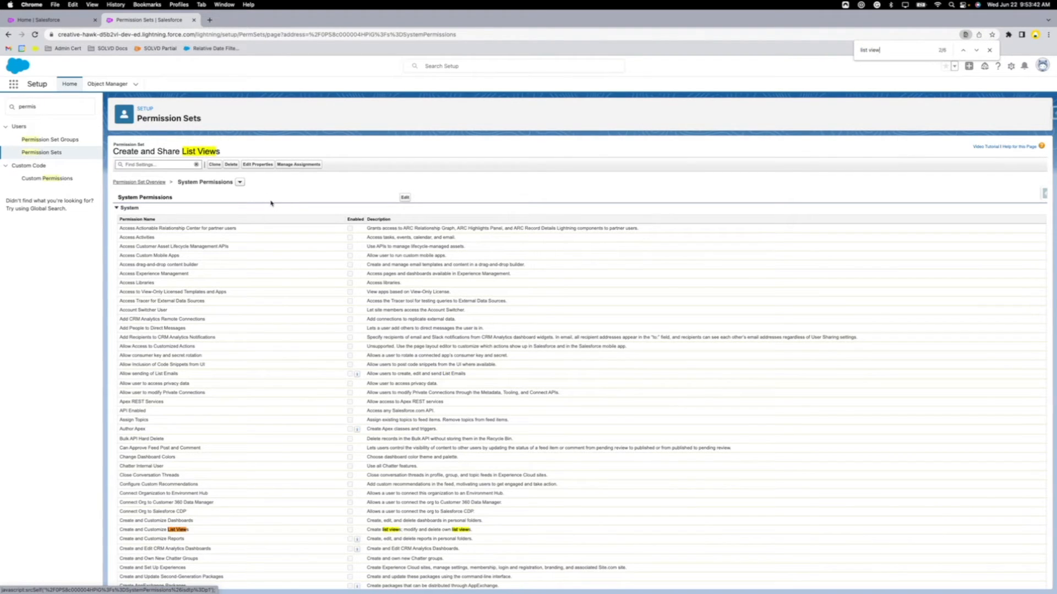
scroll(141, 377, down, 3)
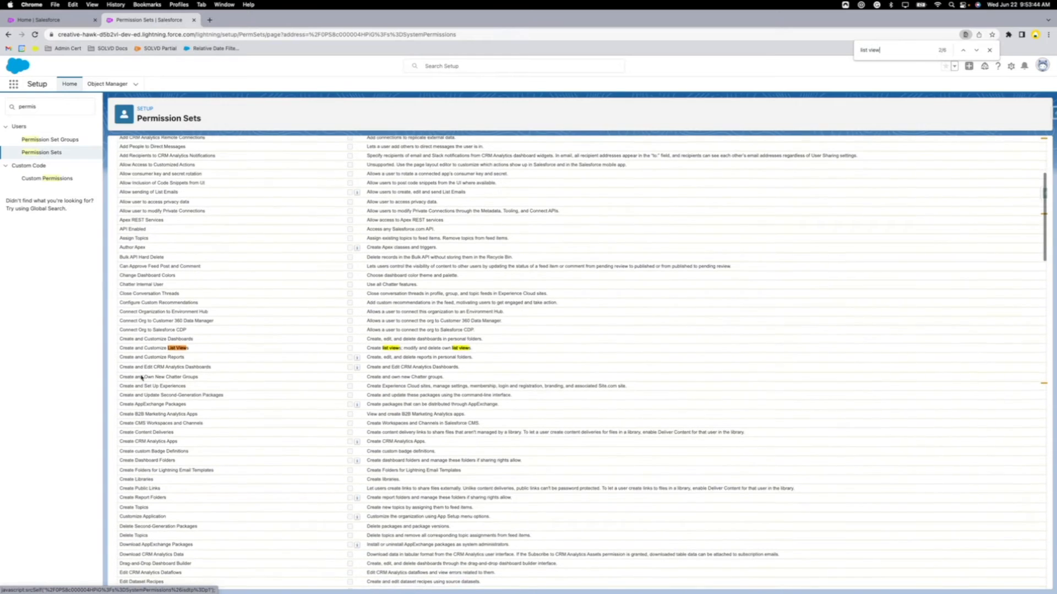
scroll(141, 378, down, 1)
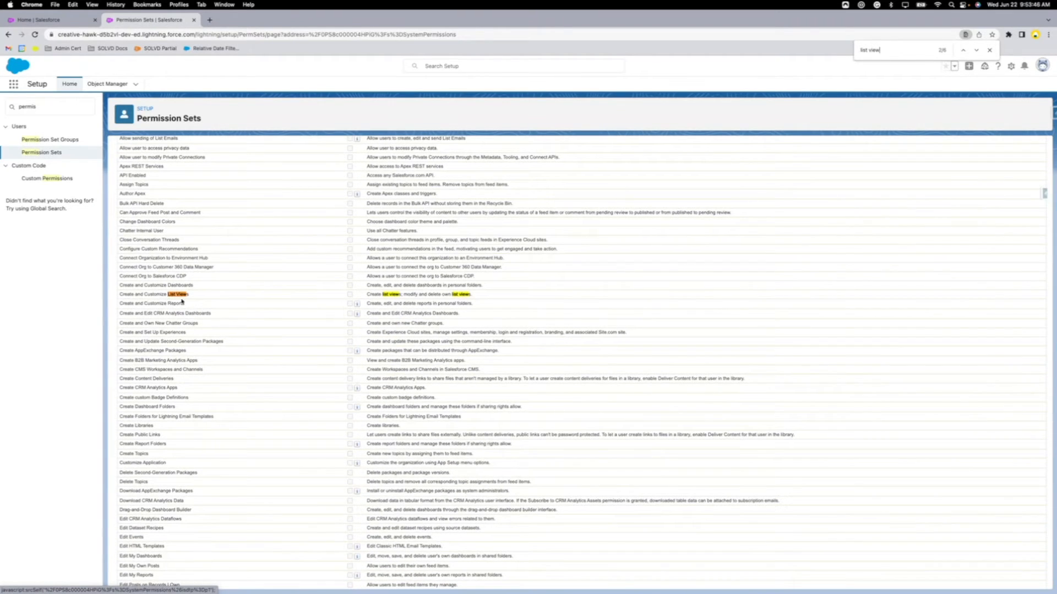
scroll(338, 299, down, 2)
scroll(337, 299, down, 15)
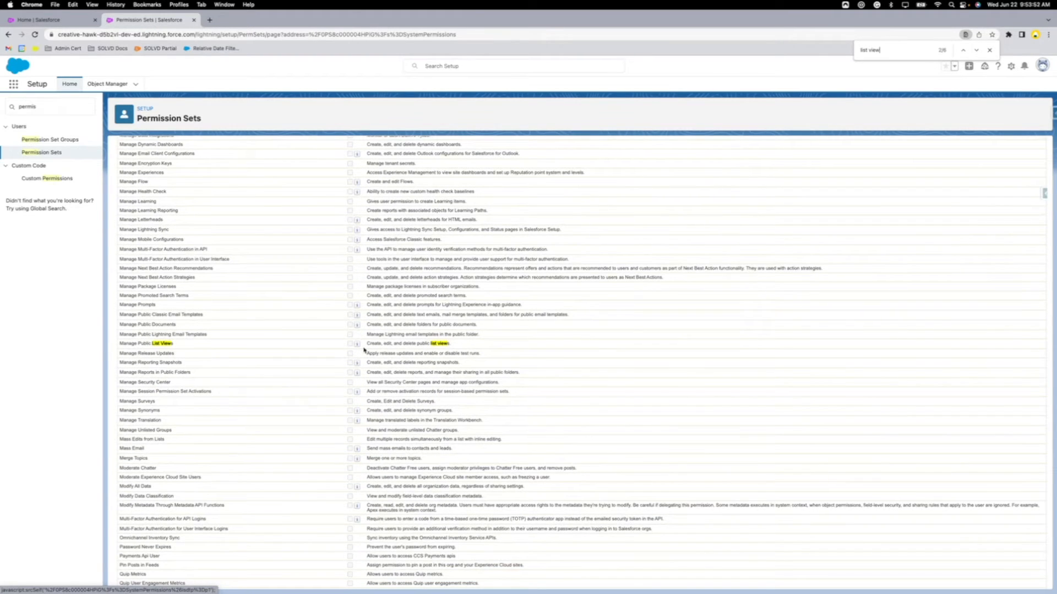
scroll(364, 350, up, 20)
Step: Edit the system permissions to enable Create and Customize List Views and Manage Public List Views
click(405, 200)
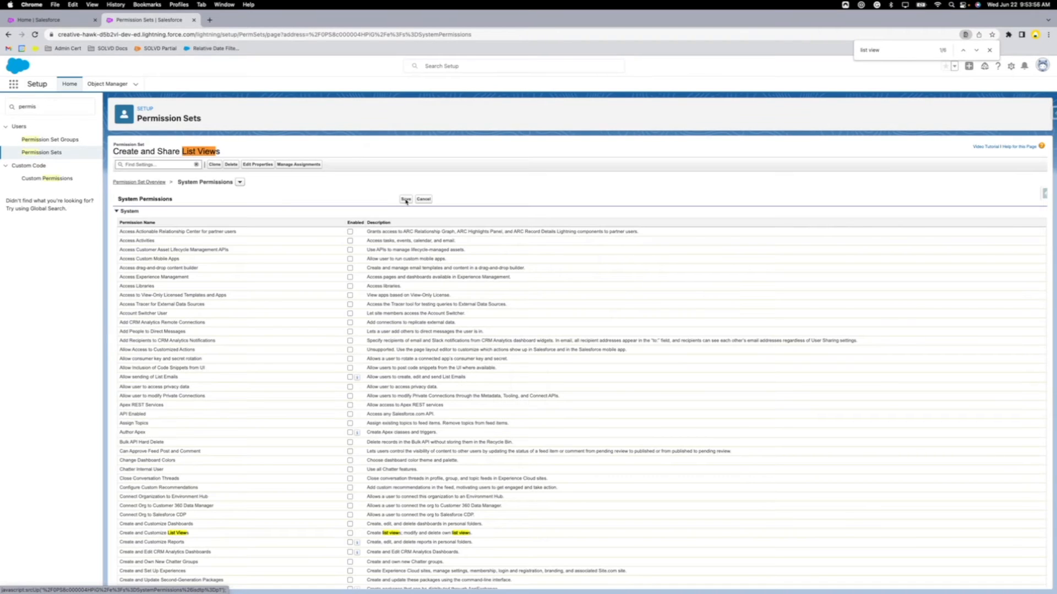
scroll(346, 288, down, 5)
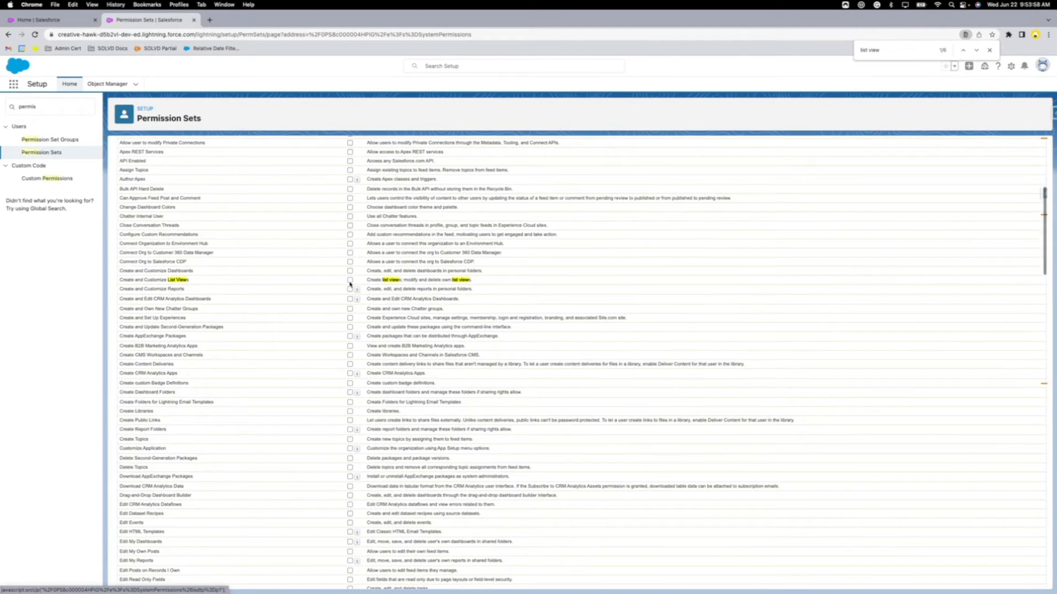
click(350, 280)
scroll(332, 282, down, 20)
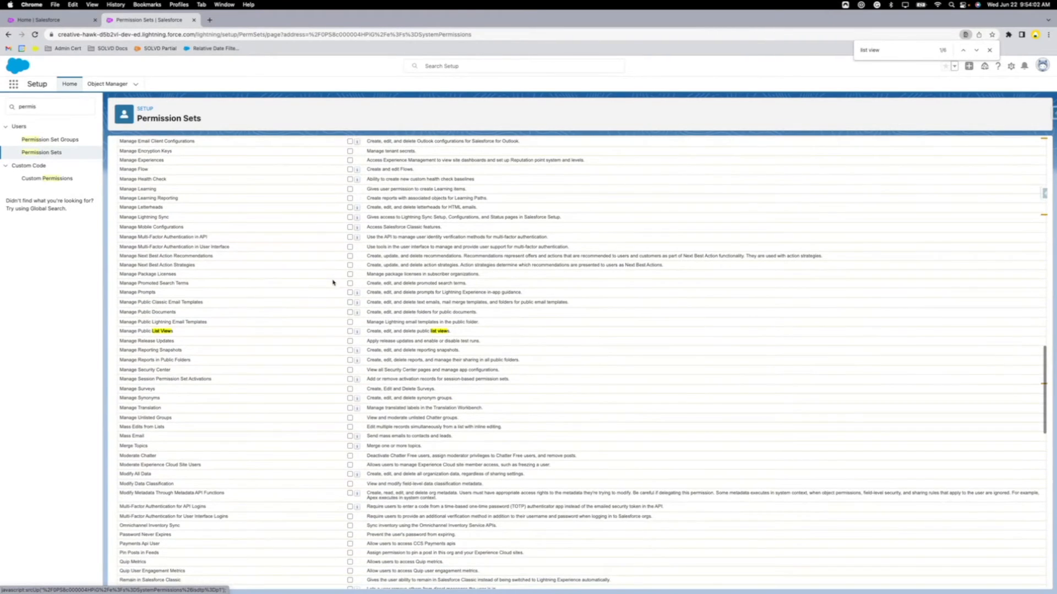
click(350, 332)
Step: Review the two enabled list view permissions, then save and confirm the permission changes
scroll(343, 332, up, 15)
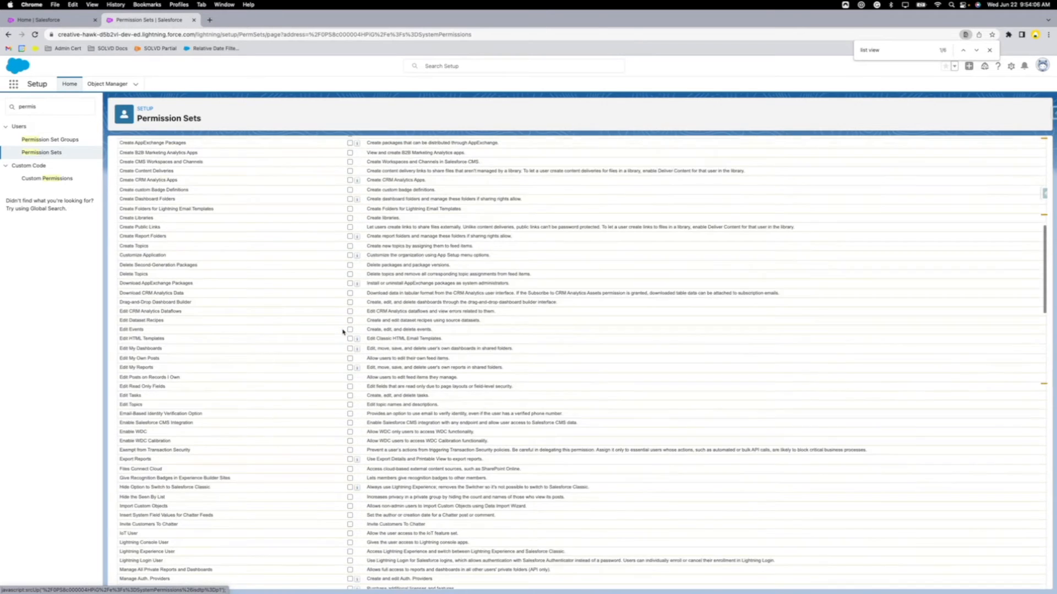
scroll(343, 333, up, 5)
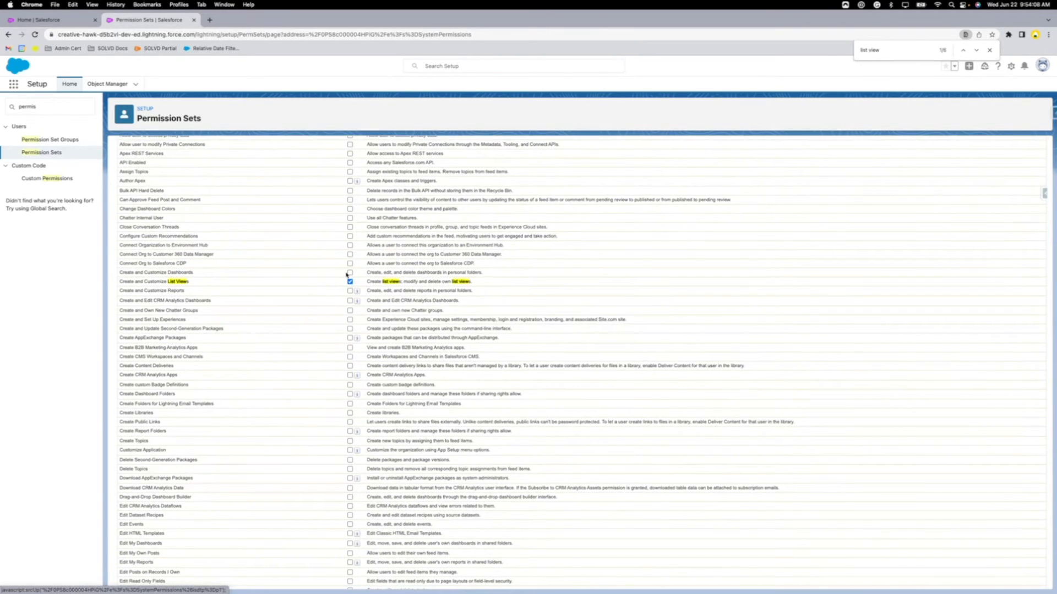
scroll(347, 273, down, 20)
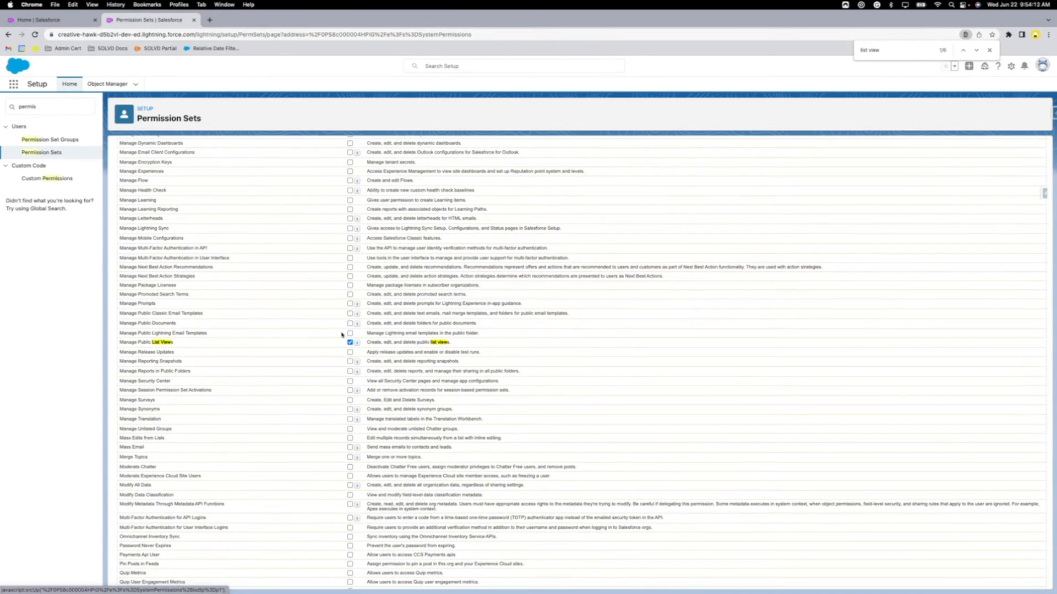
scroll(341, 334, up, 20)
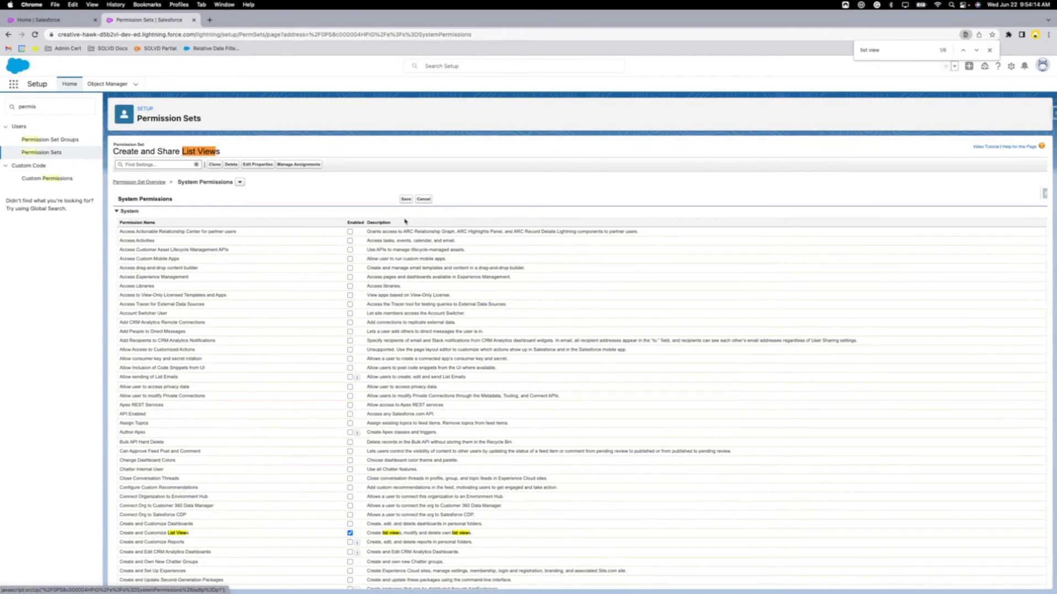
click(405, 199)
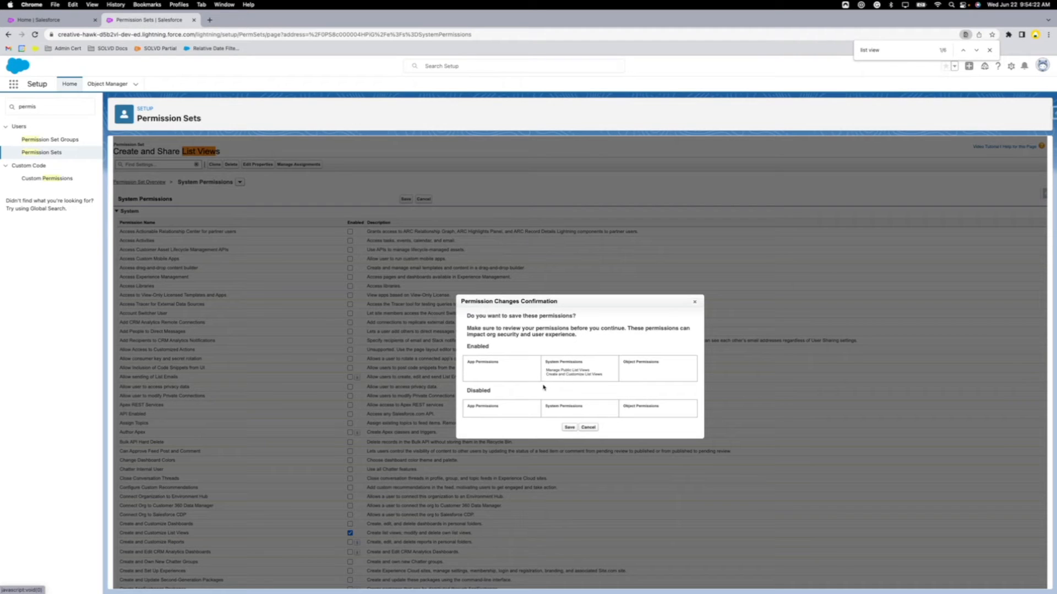
click(569, 428)
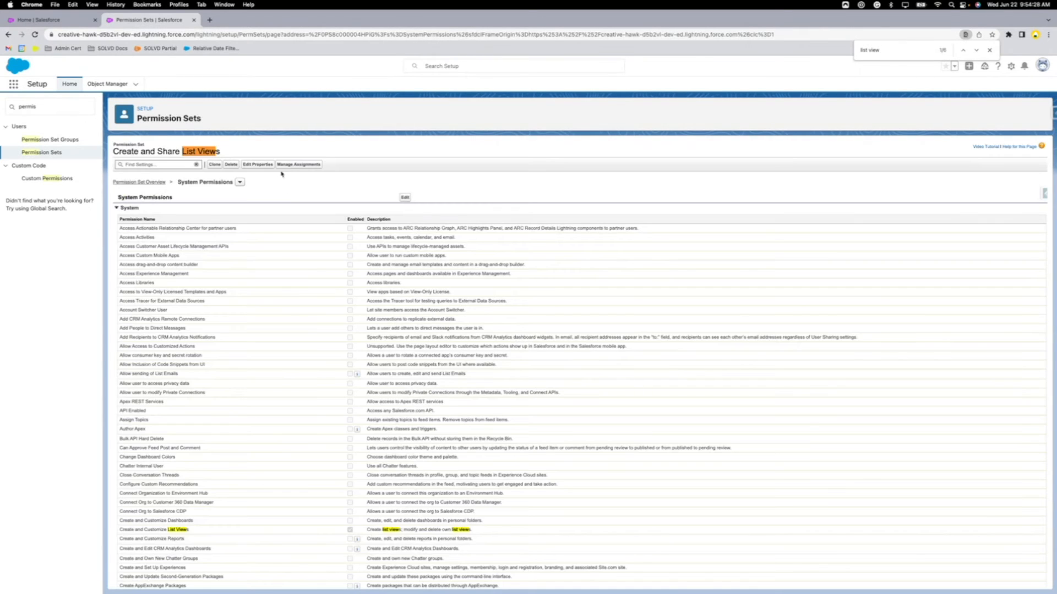
Step: Assign the permission set to the user with the System Administrator profile and return to the permission set overview
click(298, 164)
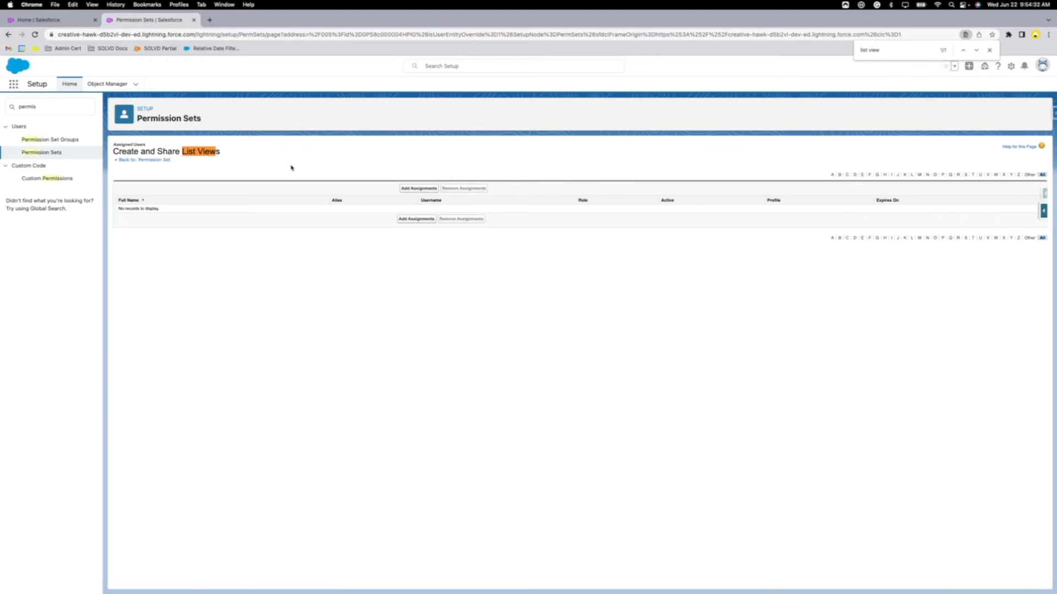
click(411, 220)
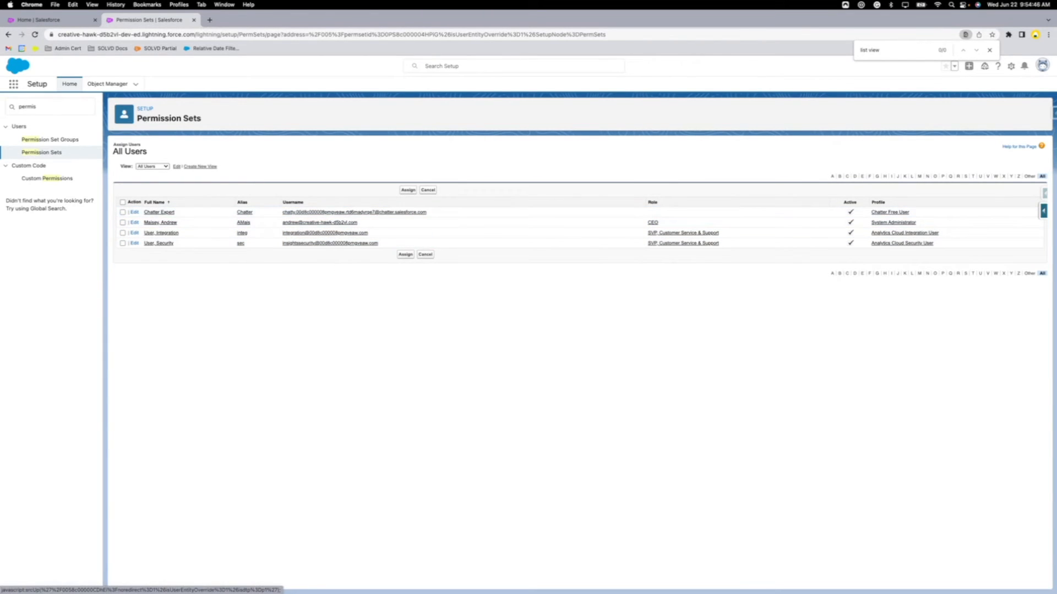
click(122, 223)
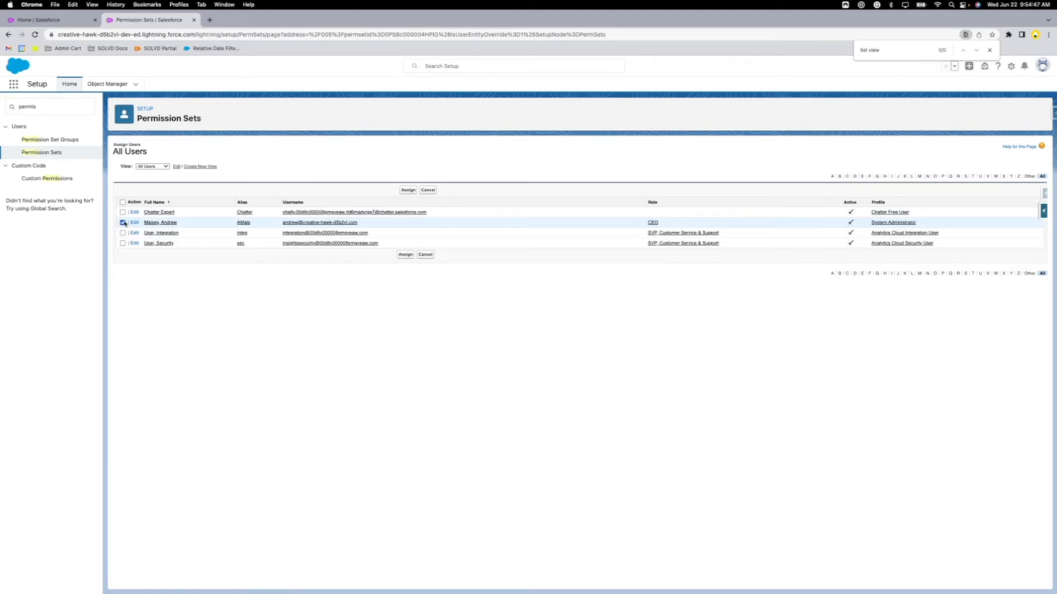
click(406, 256)
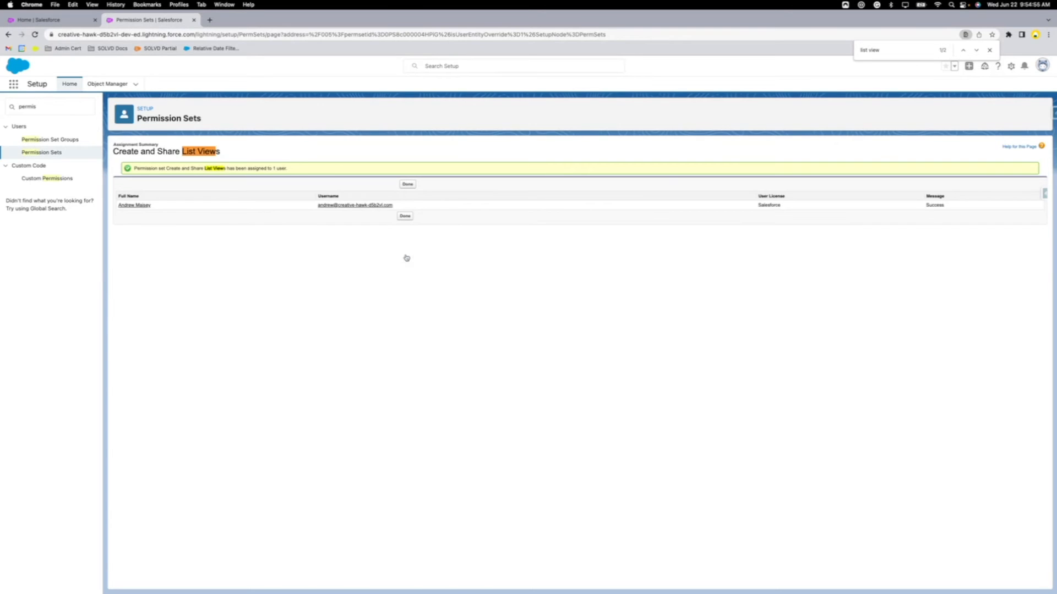
click(408, 184)
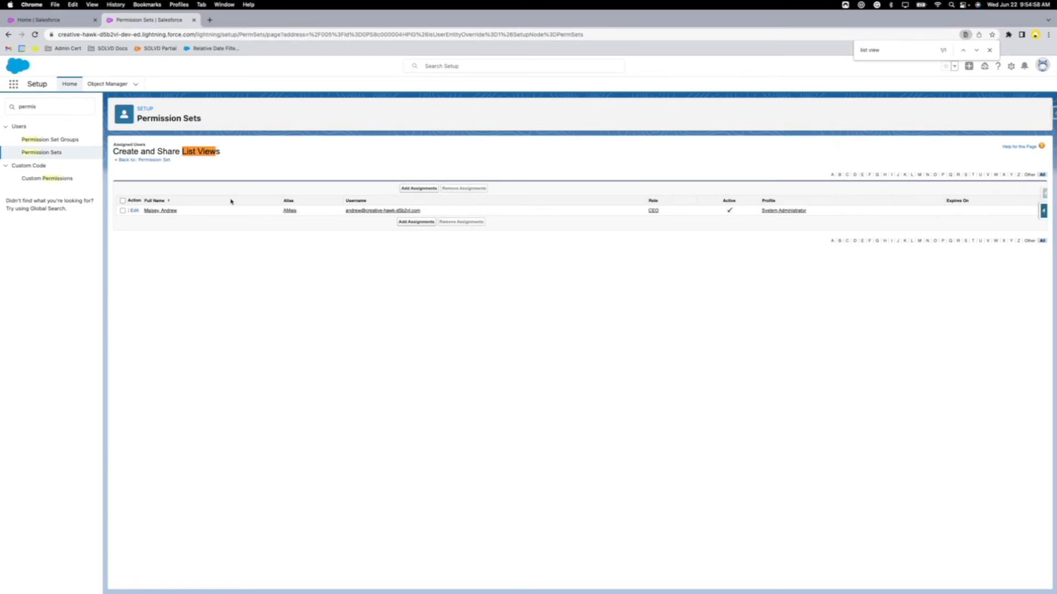
click(135, 160)
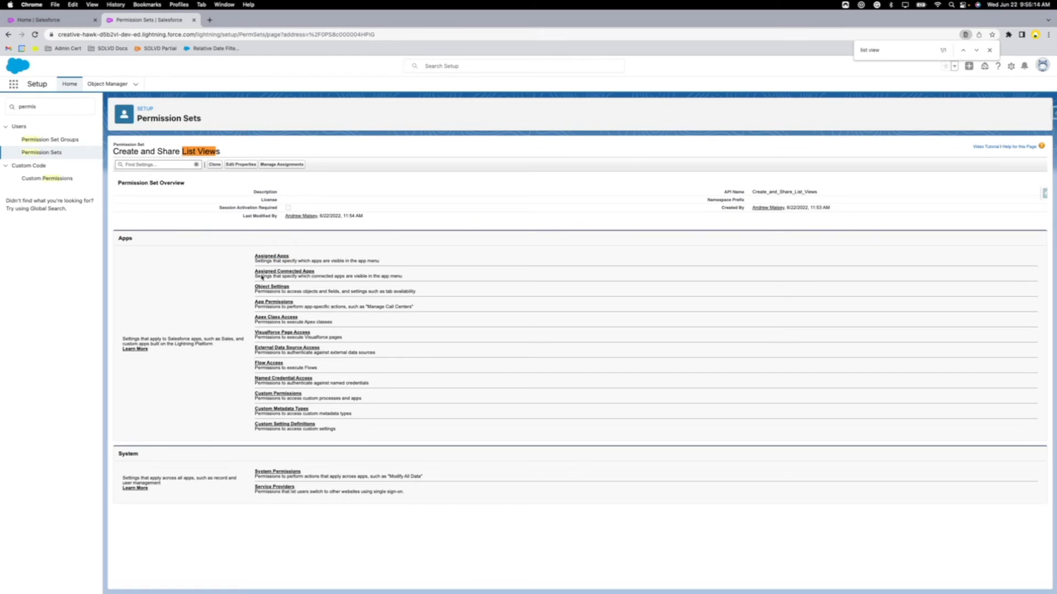
Step: Return to the Service app's home page, go to Accounts and display the All Accounts list view
click(43, 21)
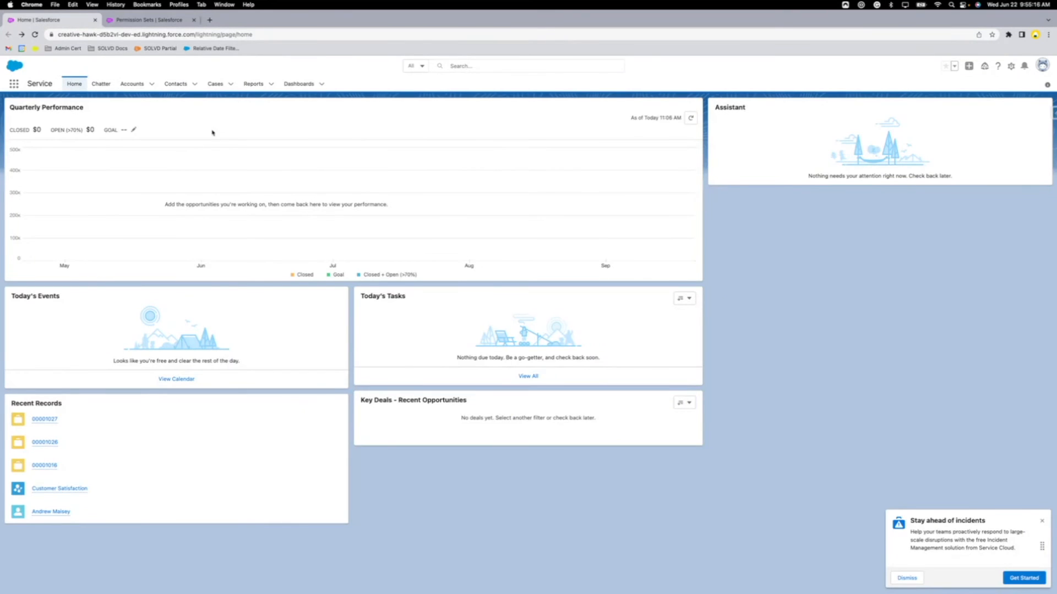
click(132, 86)
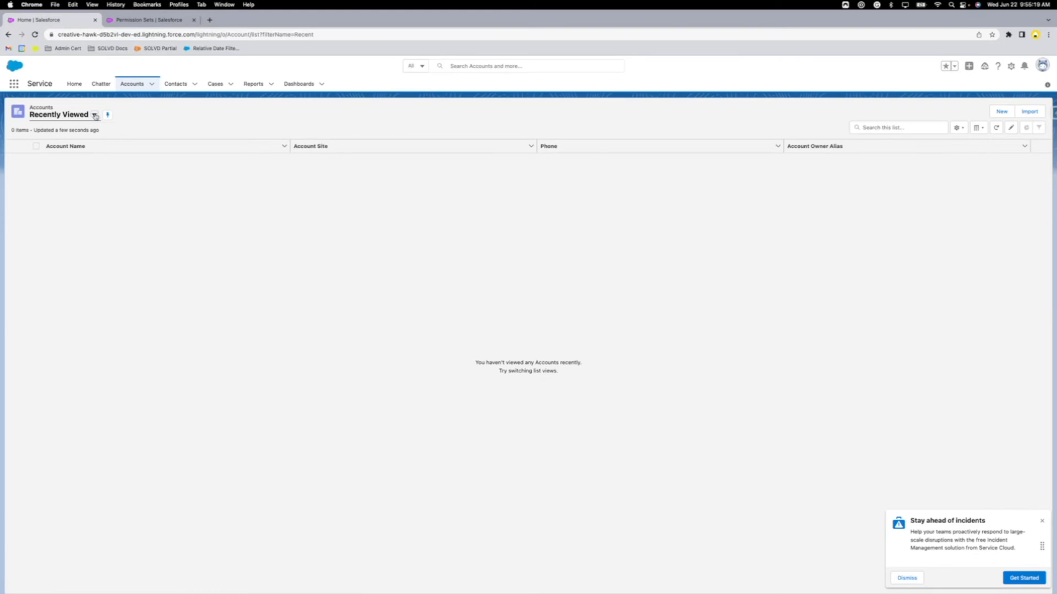
click(94, 114)
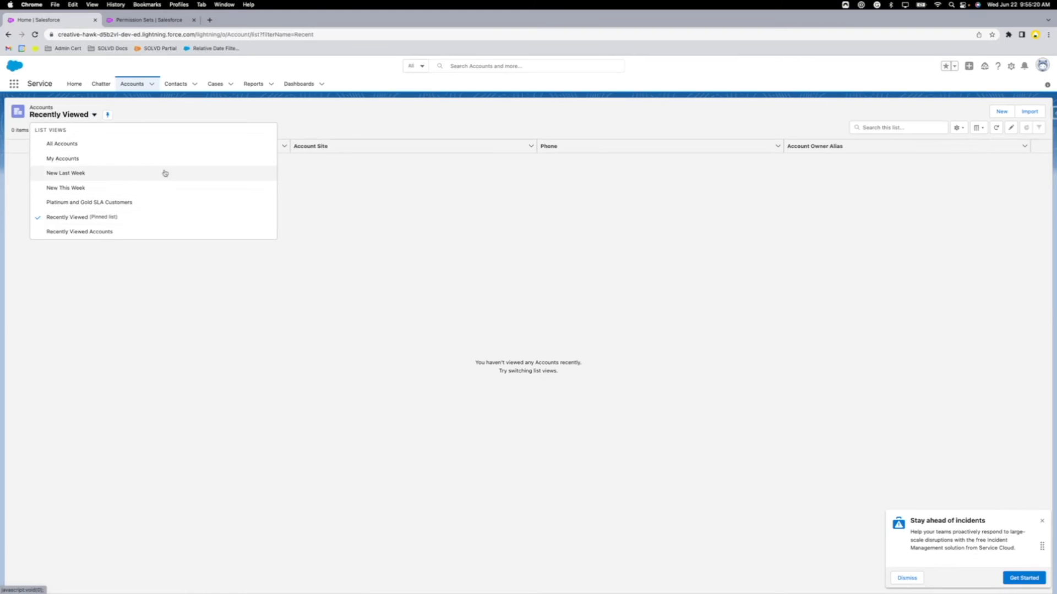
click(83, 144)
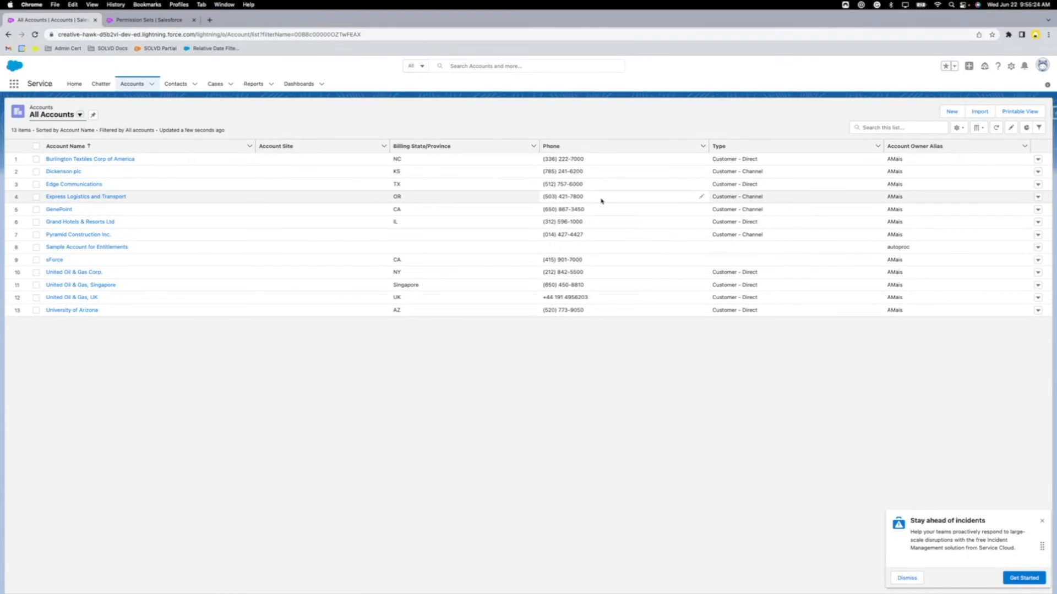
Step: Start a new list view for Accounts and look at its List Name and List API Name fields
click(959, 127)
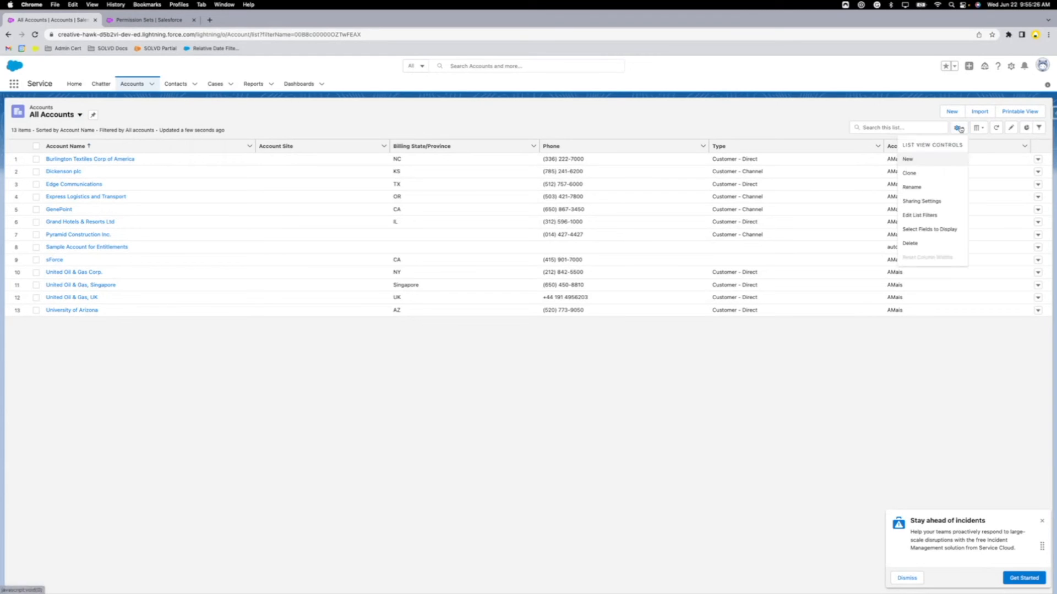
click(908, 160)
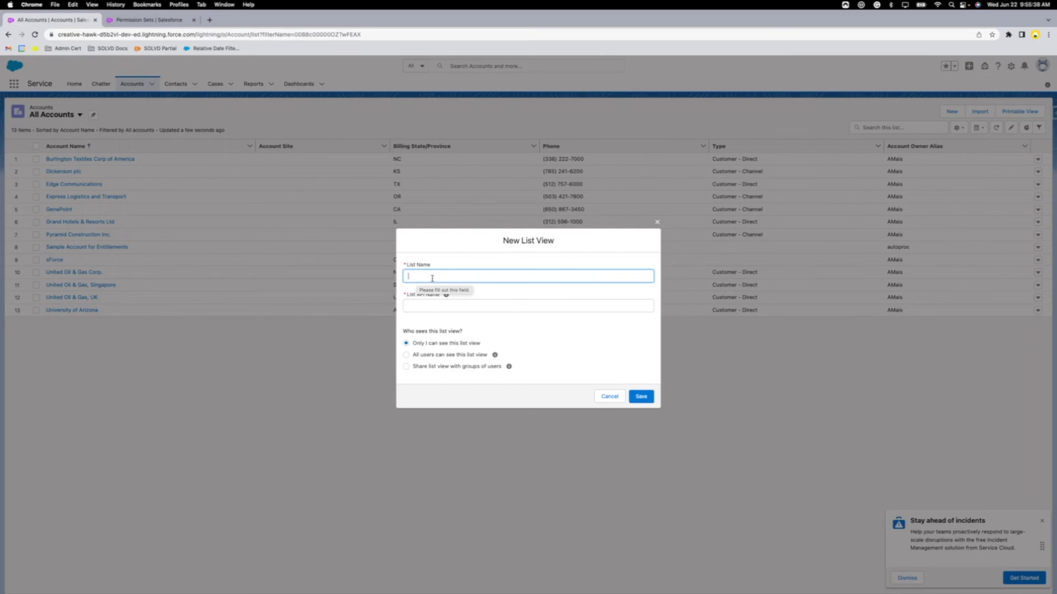
click(431, 304)
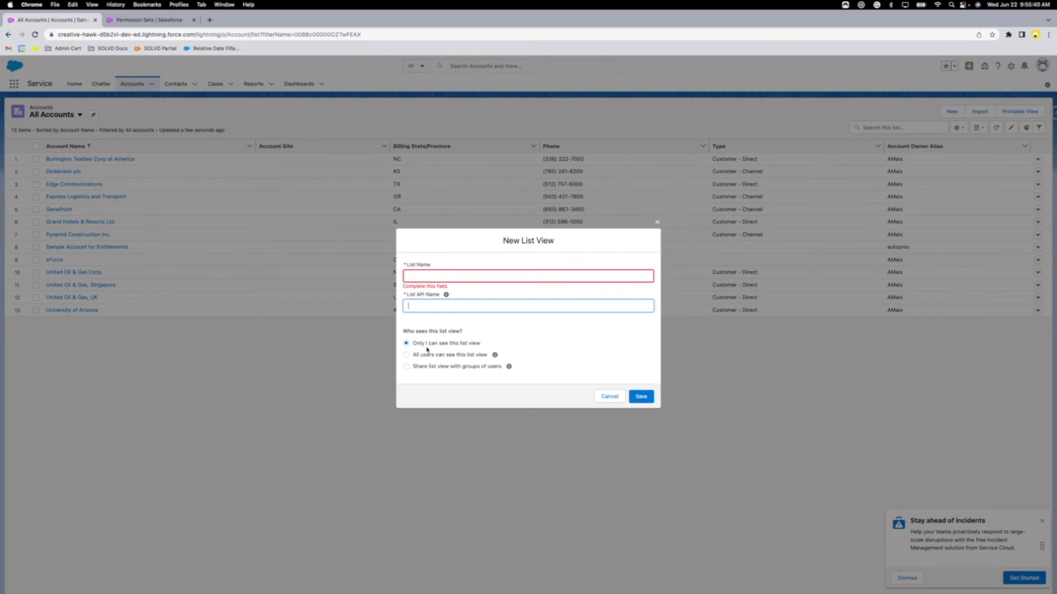
Step: Examine the new list view's visibility options for all users, groups of users by role and only the creator, and return to the permission set overview
click(407, 354)
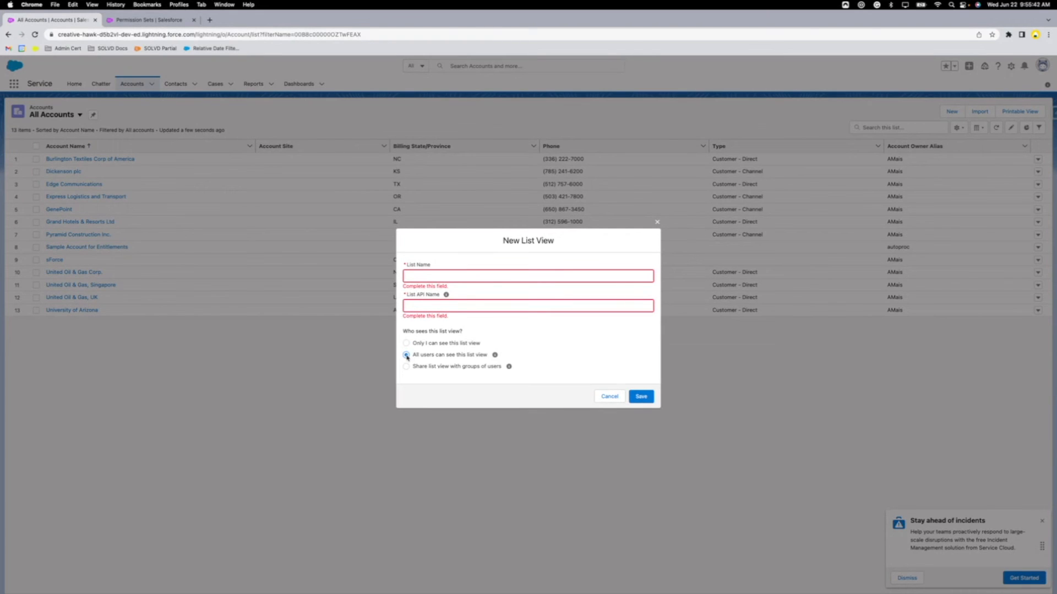
click(407, 367)
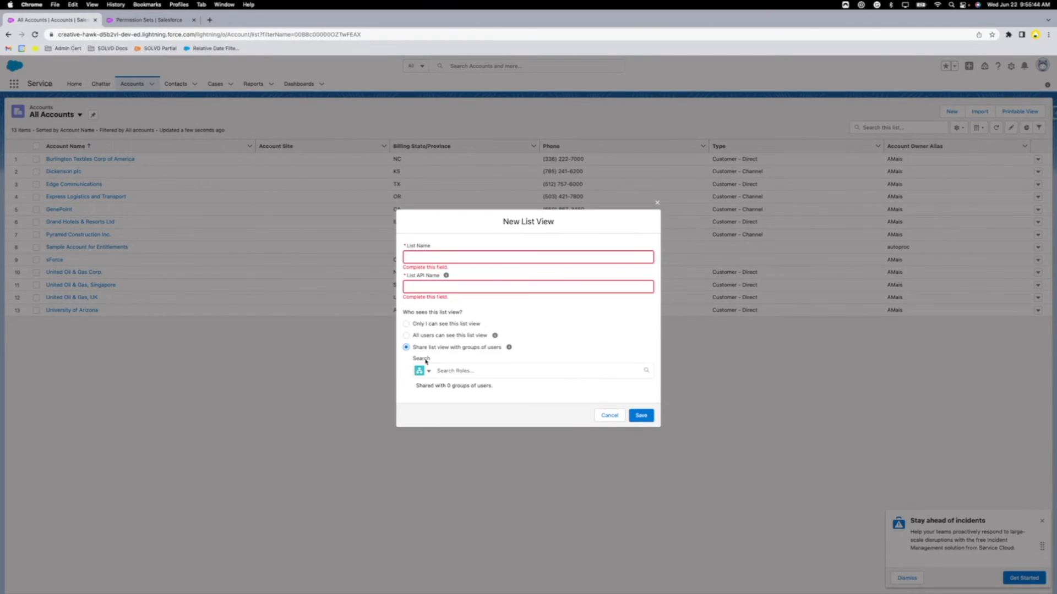
click(449, 371)
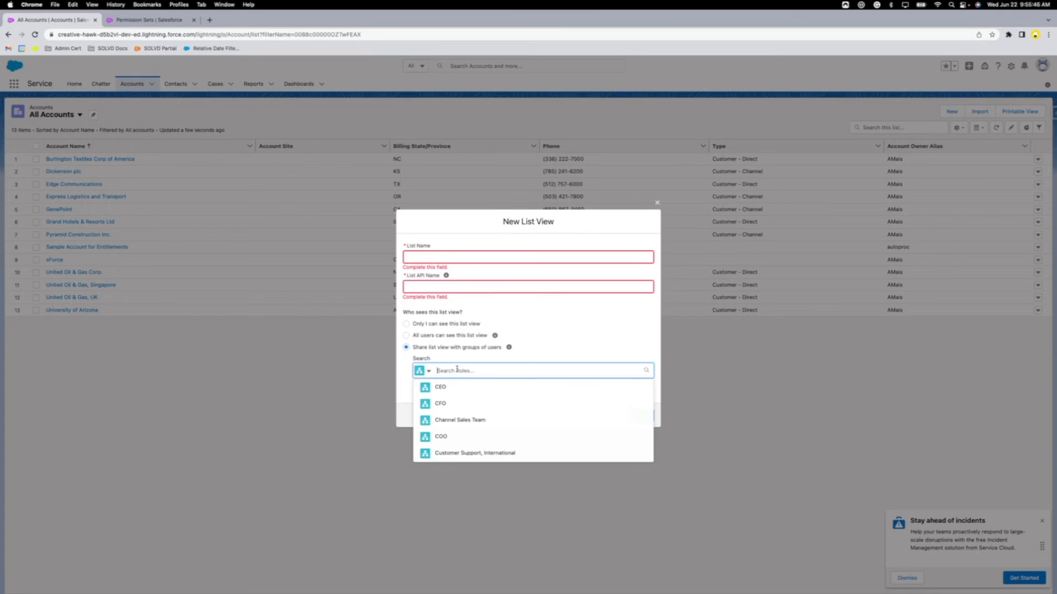
click(488, 326)
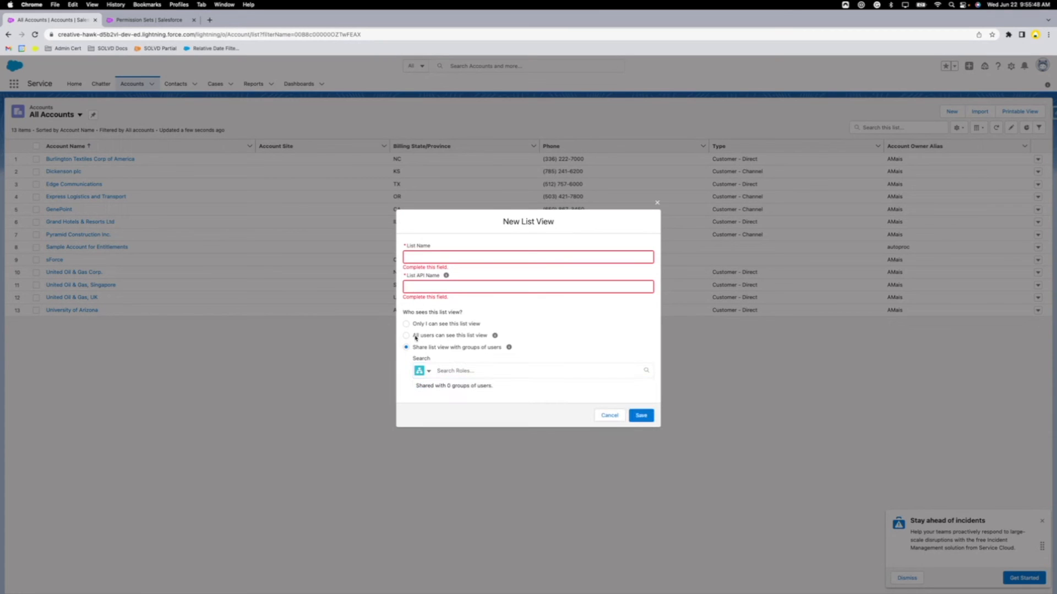
click(407, 337)
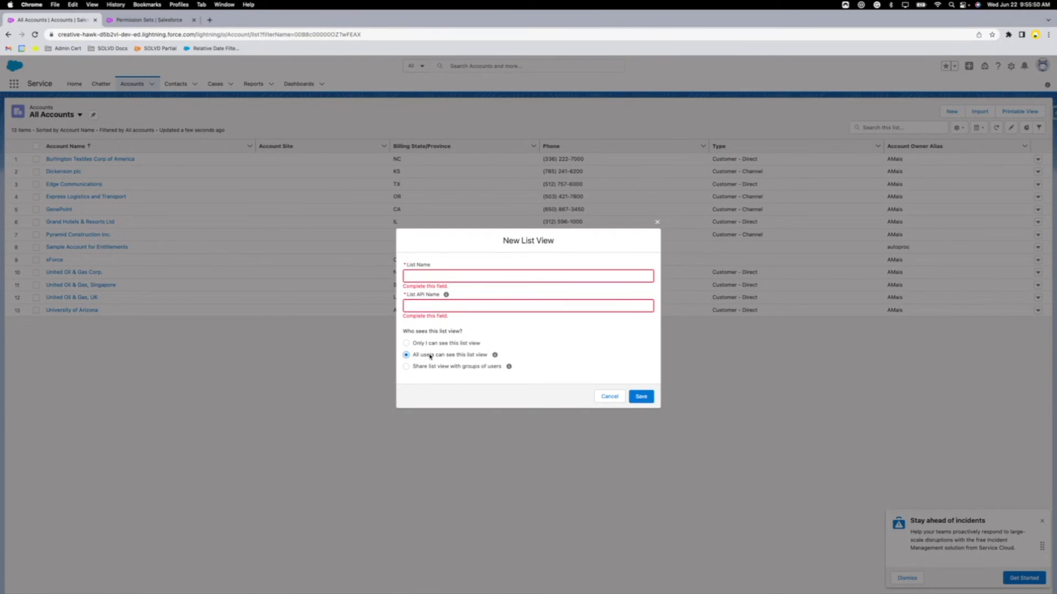
click(406, 344)
click(135, 20)
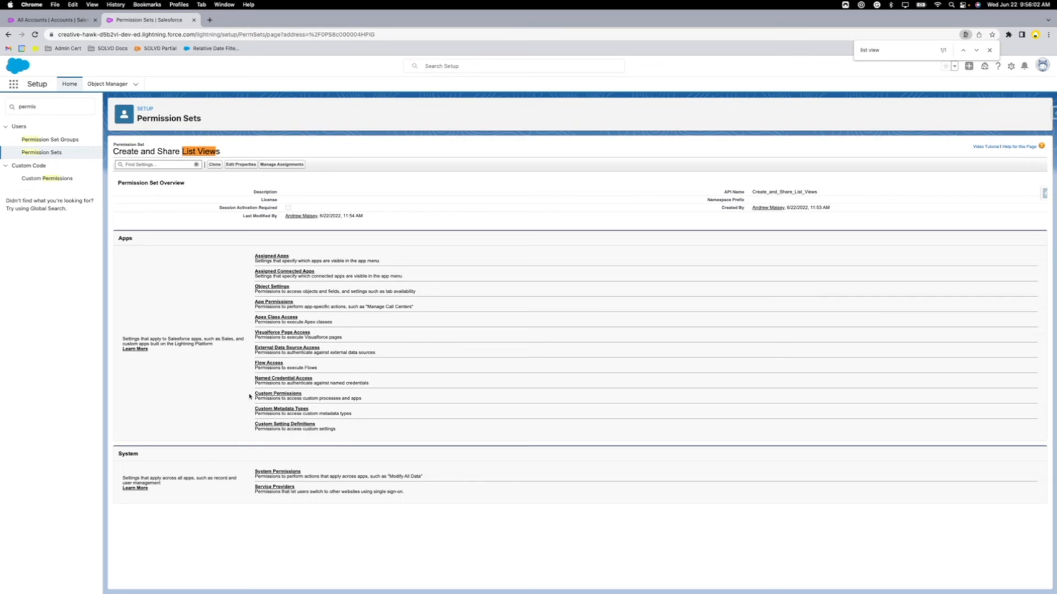